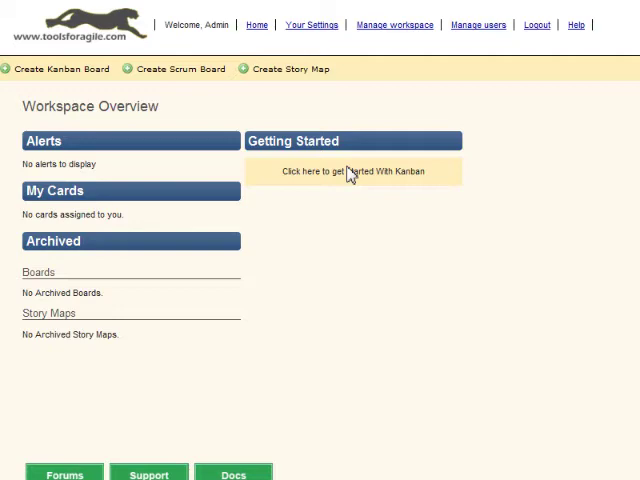
Launch the Kanban getting-started tour and advance past its welcome popup.
left_click(350, 174)
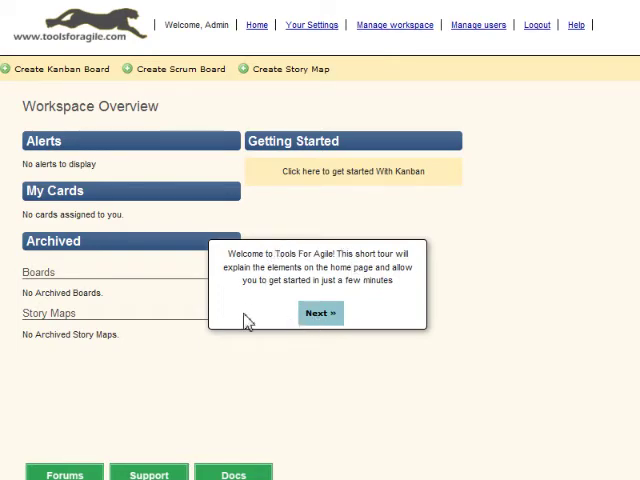
left_click(320, 322)
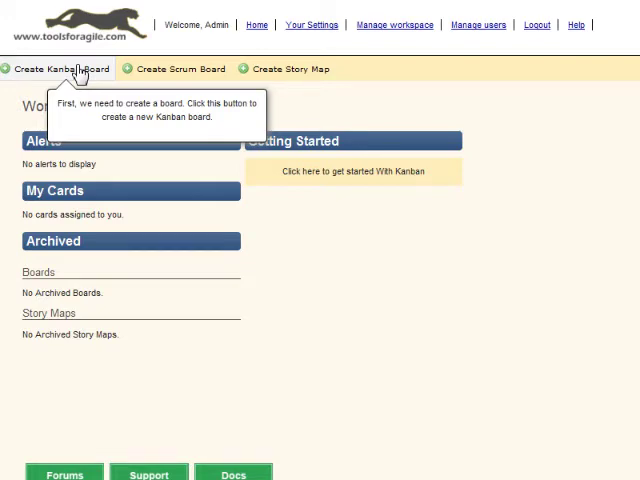
Start a new Kanban board and enter 'Test' as its name.
left_click(78, 72)
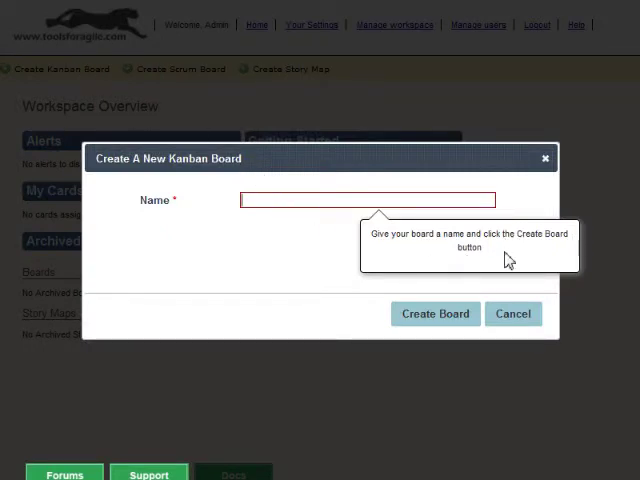
left_click(266, 201)
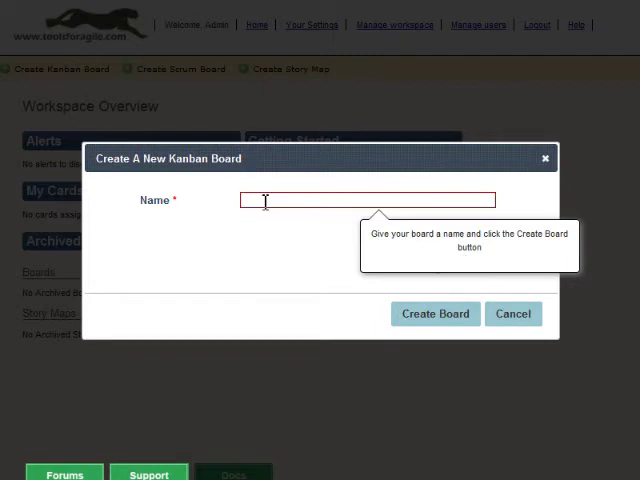
type("Test")
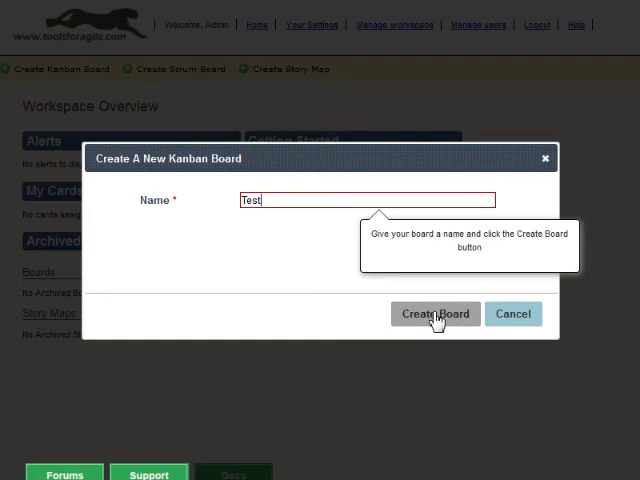
Submit the form to create the Kanban board 'Test'.
left_click(437, 318)
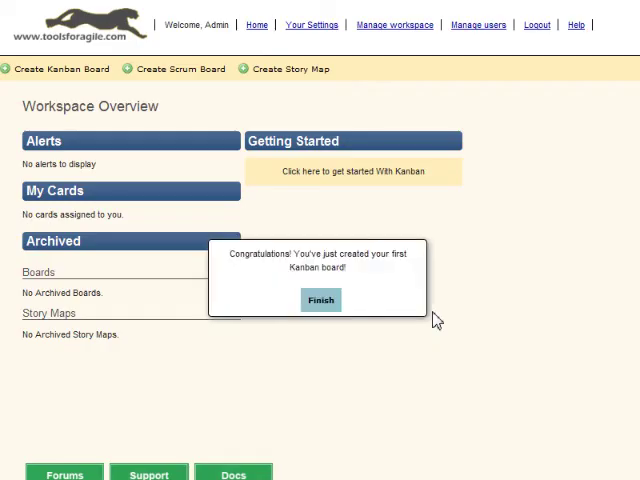